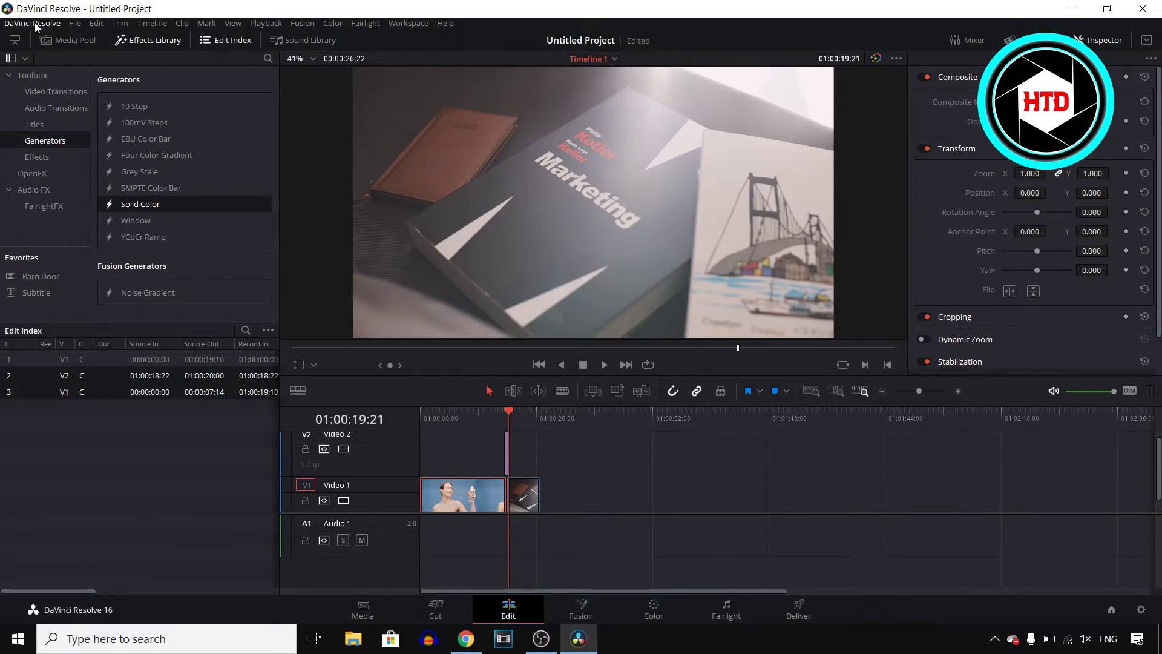
- Enable Live Save and Project Backups under User > Project Save and Load in Preferences
left_click(36, 24)
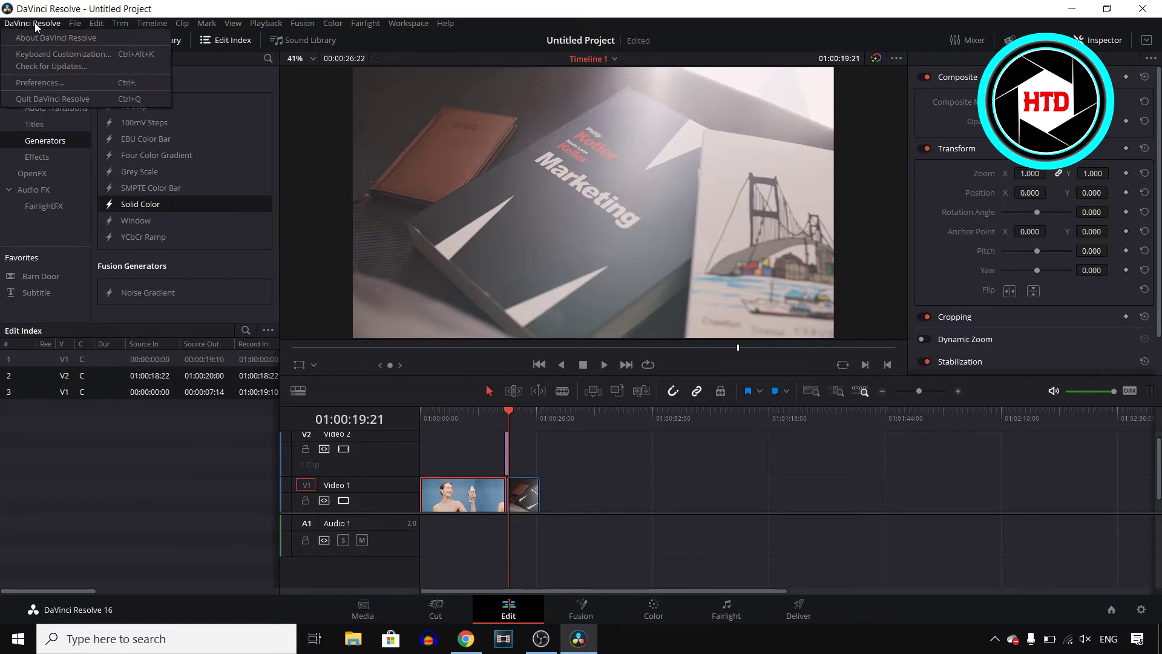
left_click(95, 84)
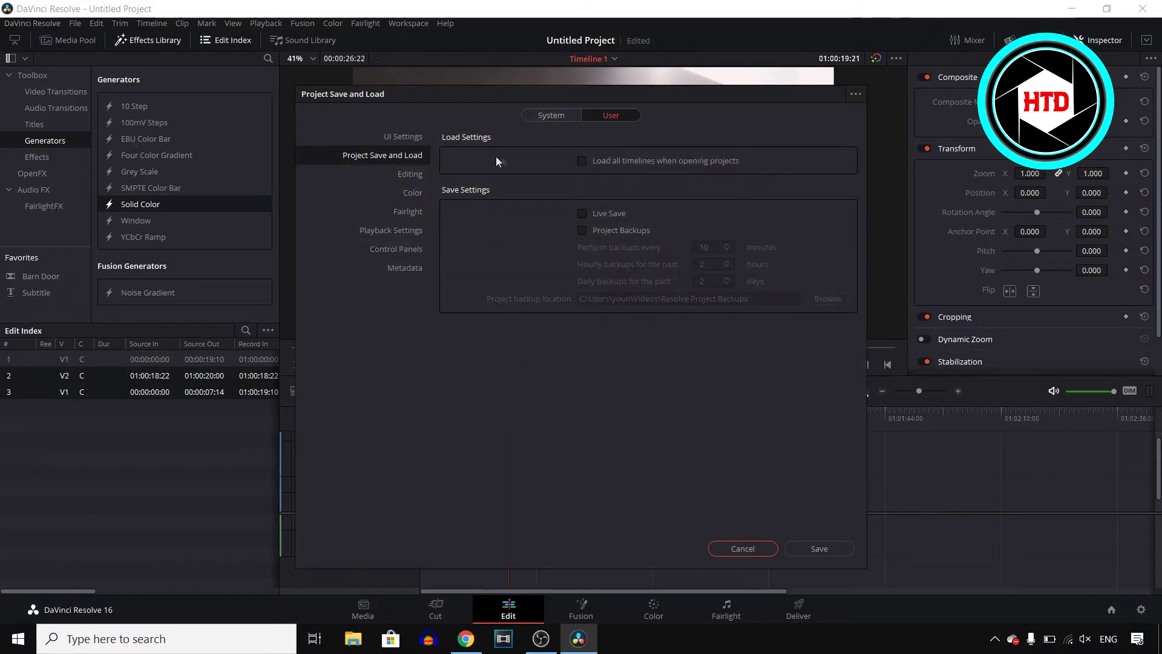
left_click(548, 117)
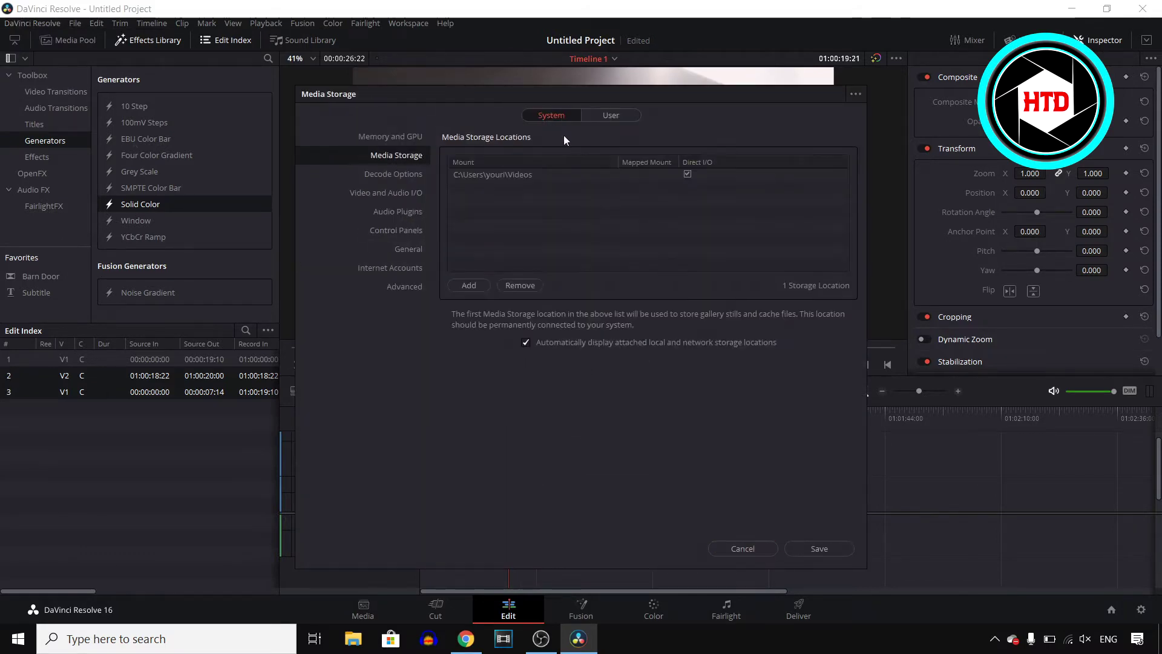
left_click(620, 119)
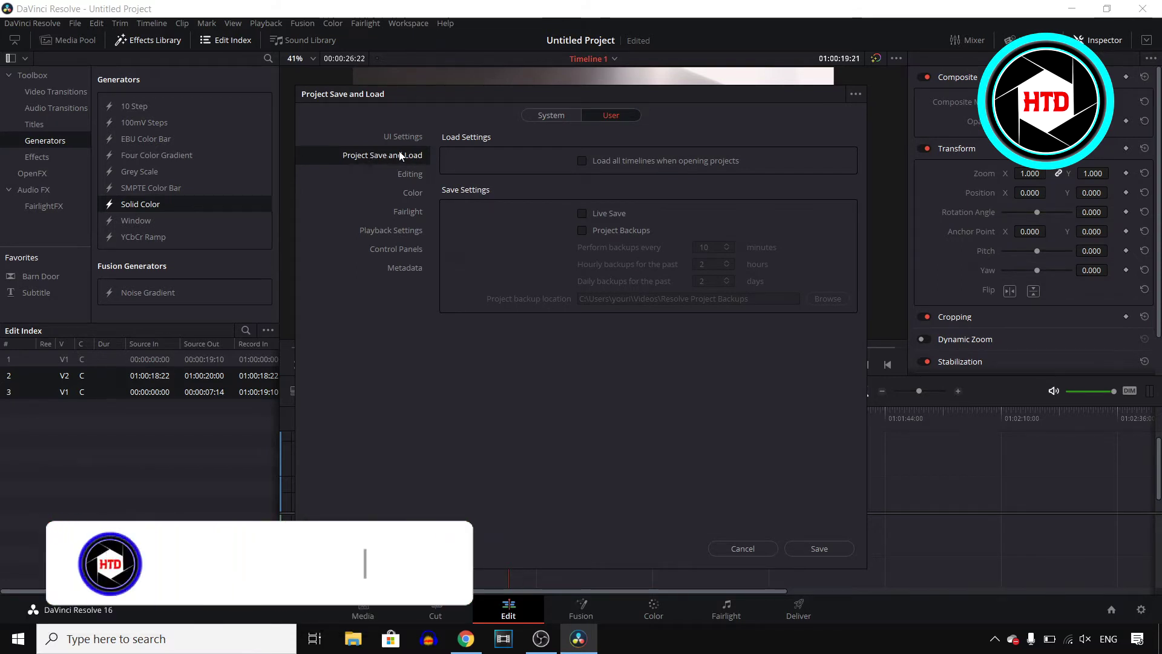
left_click(584, 215)
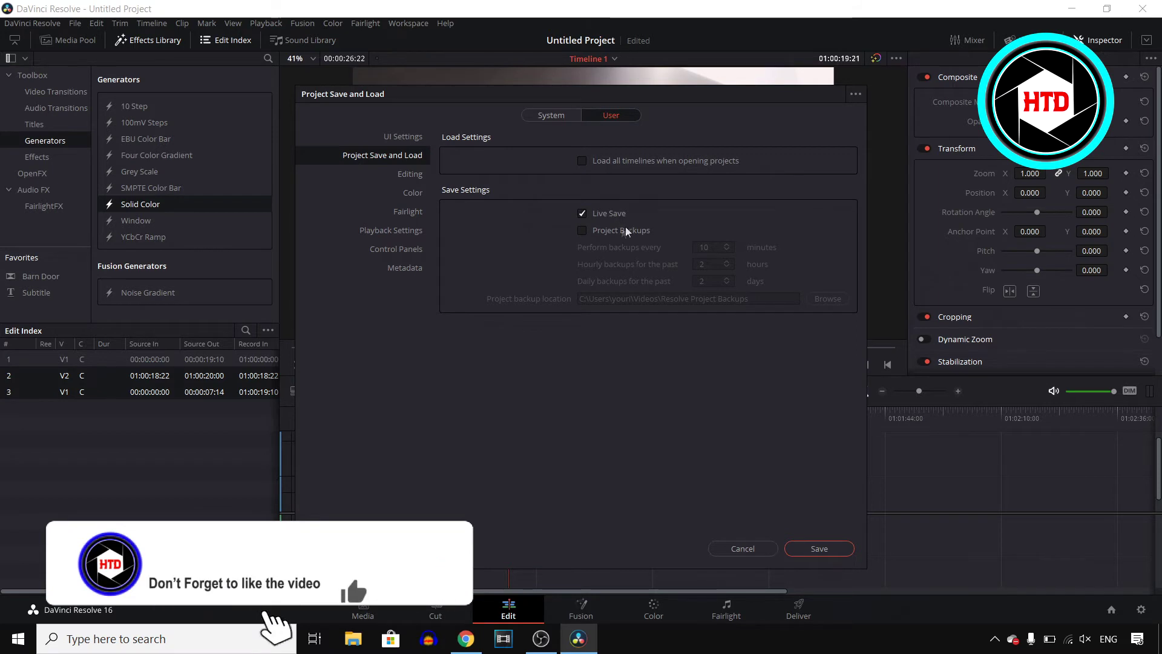
left_click(590, 230)
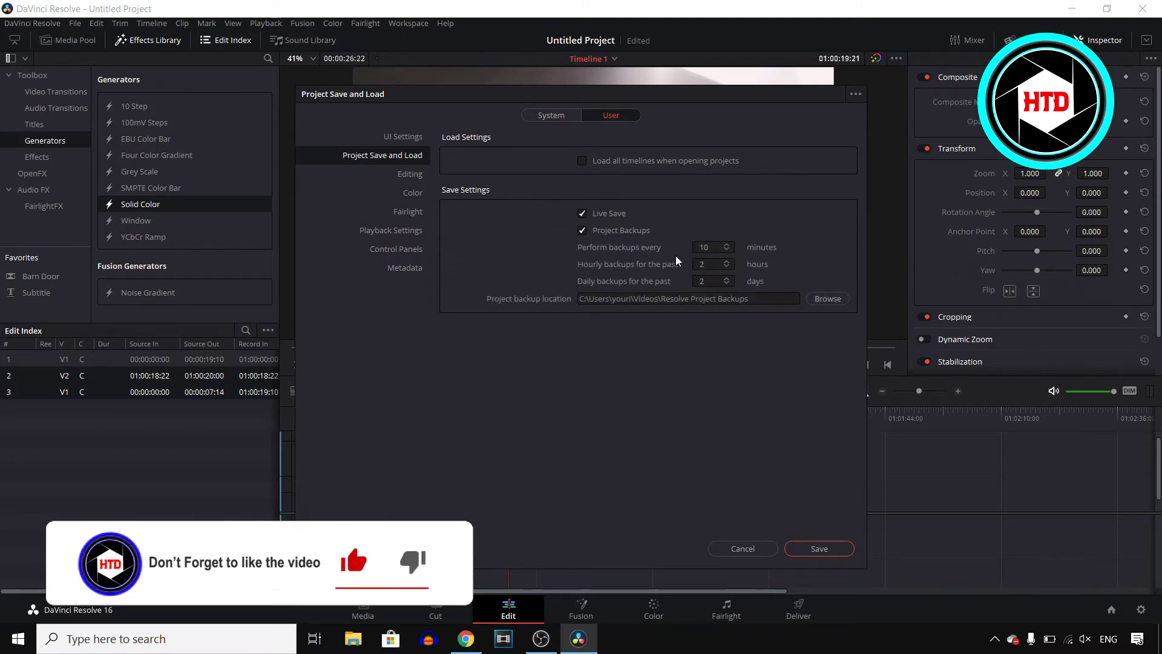